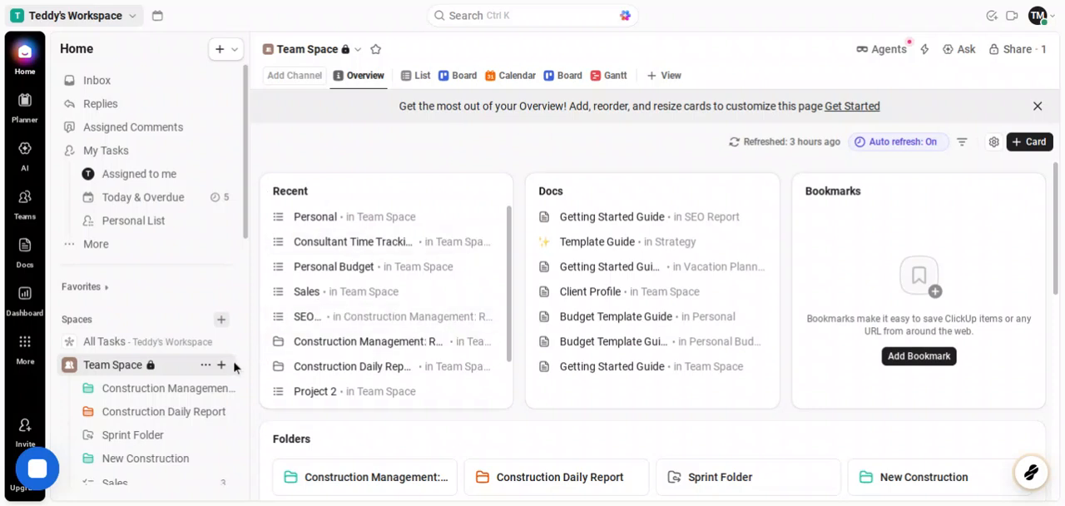
Step: Create a list named "Building 3" in the New Construction folder and decline the suggested list settings
scroll(222, 372, down, 1)
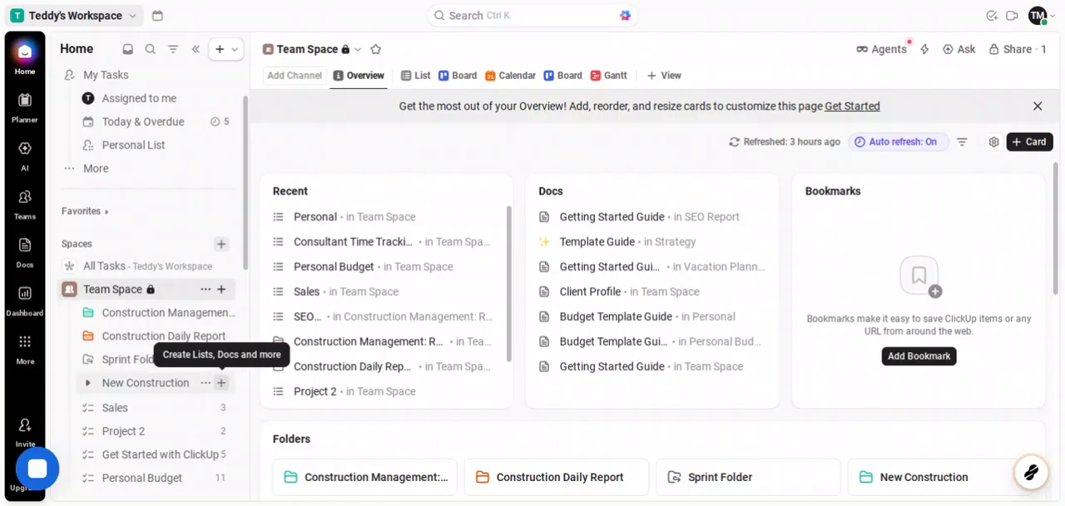
click(222, 384)
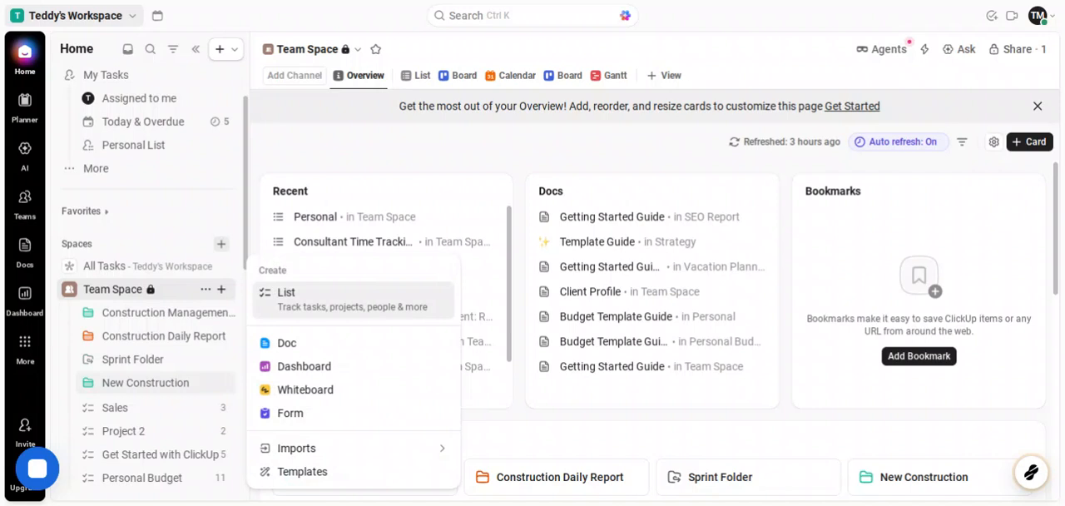
click(311, 316)
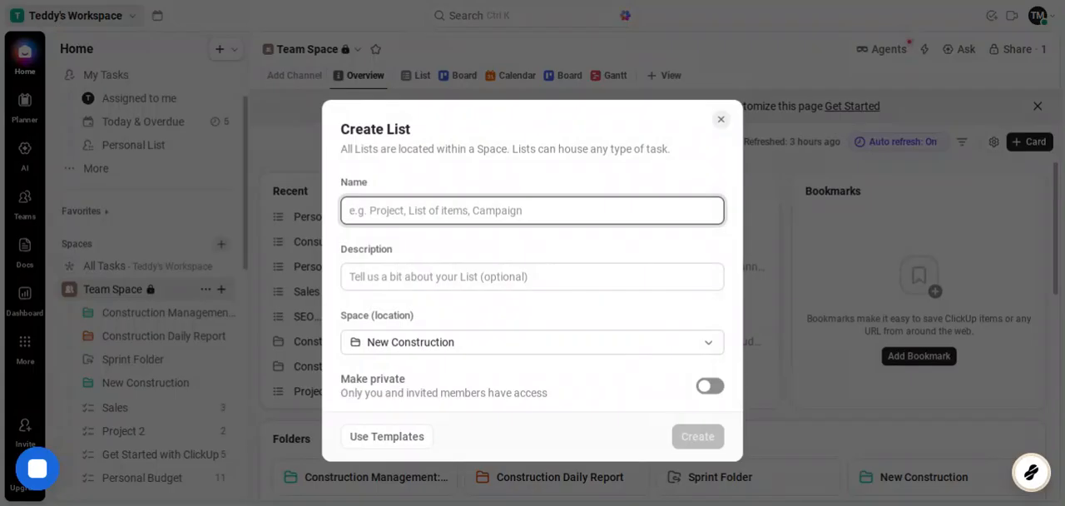
text(Bui)
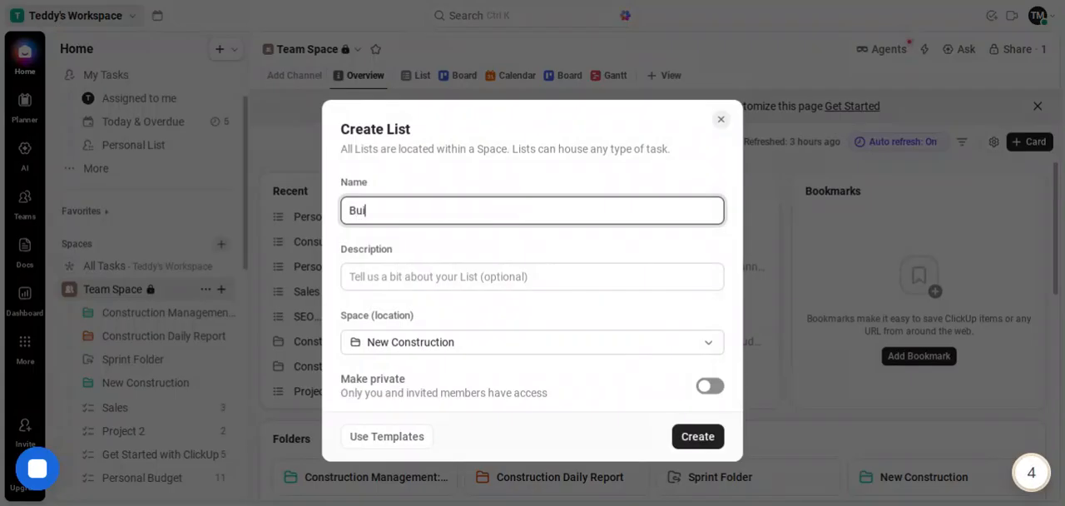
text(lding 3)
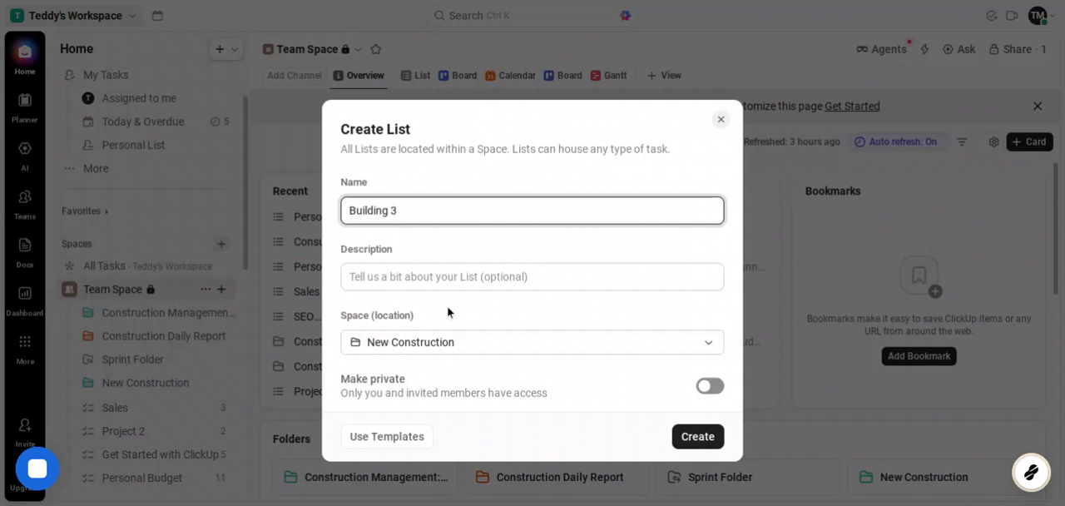
click(699, 441)
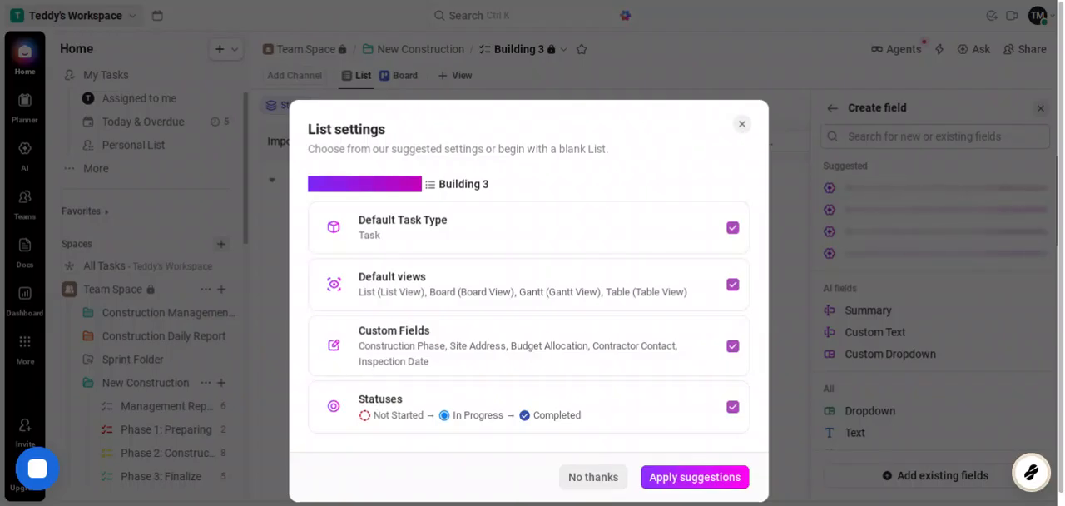
click(592, 477)
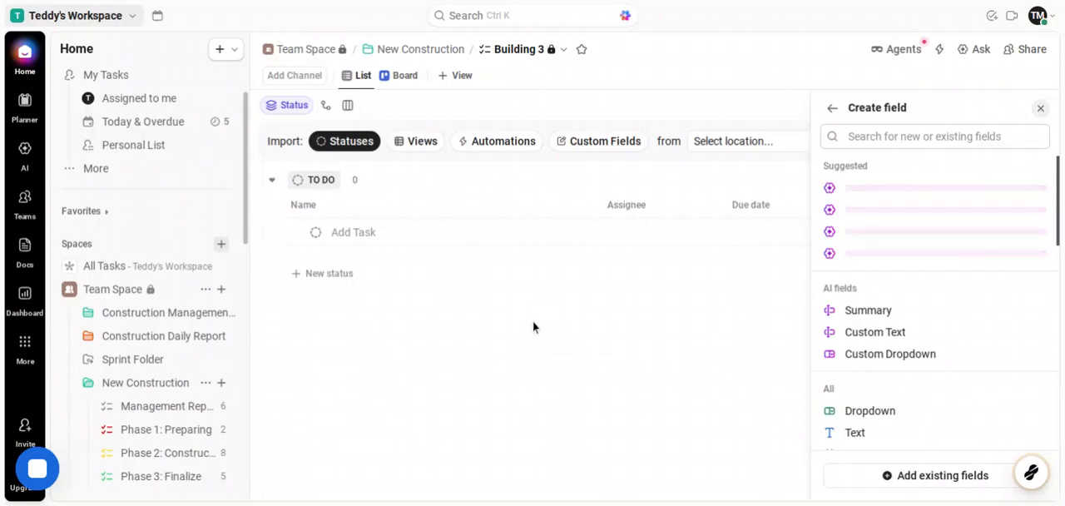
Step: Add a task named "Create invoices" under the To Do status of the Building 3 list
click(358, 235)
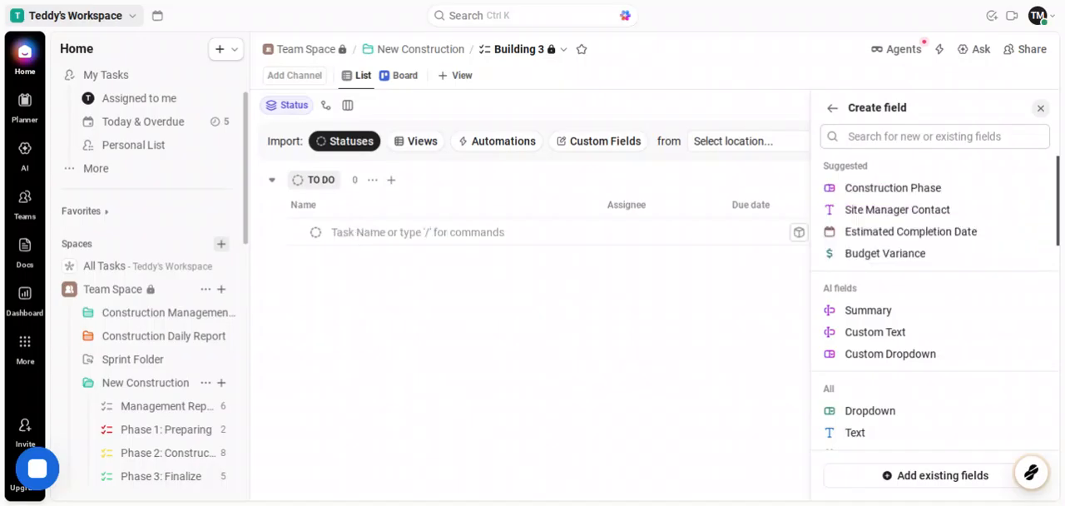
text(Cre)
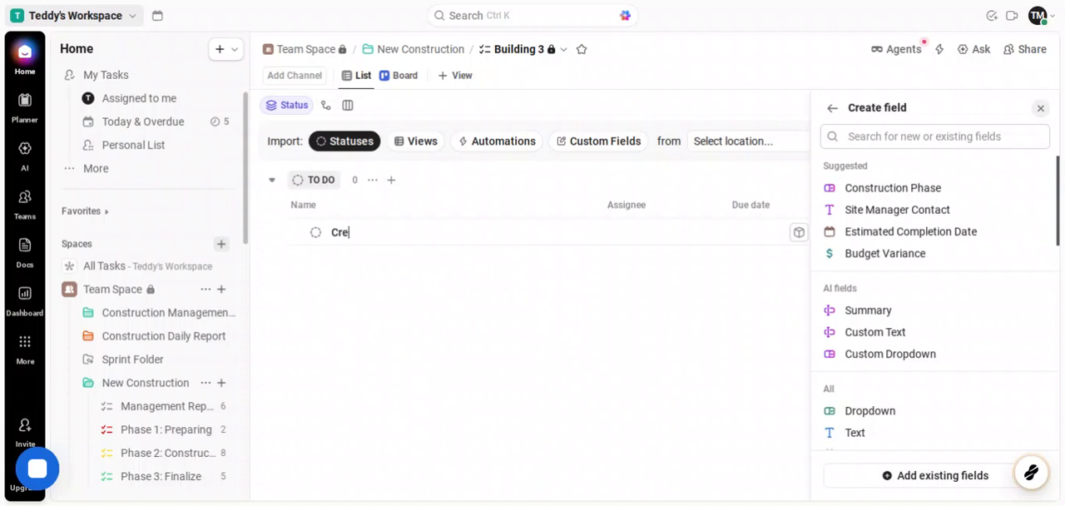
text(ate invoices)
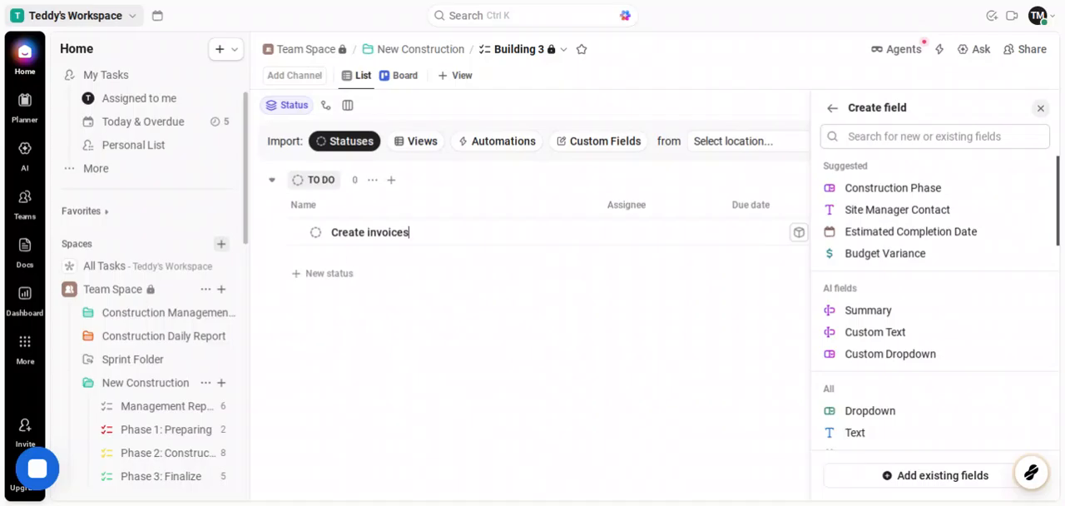
Step: Add a new status named "Meet construction workers" that applies to the Building 3 list only
click(341, 274)
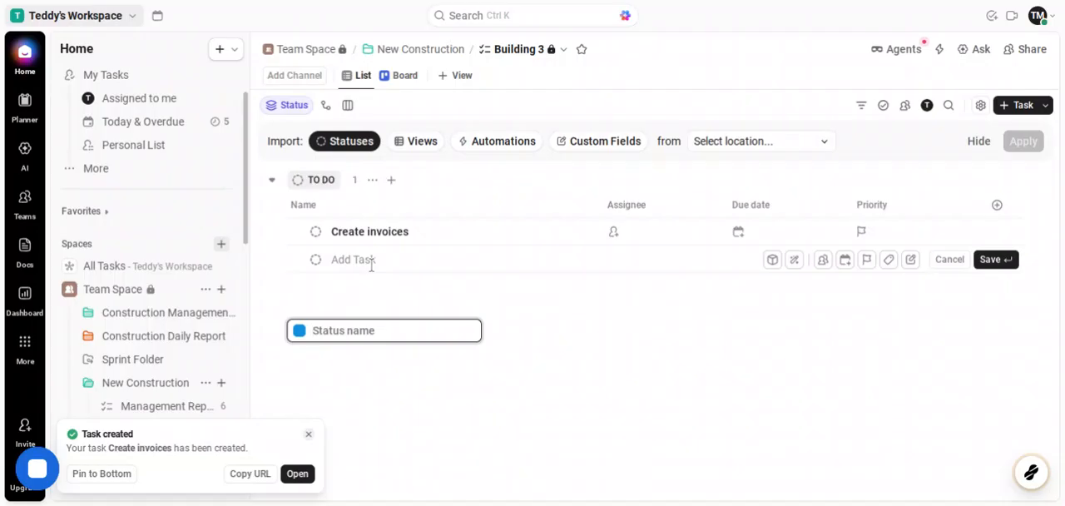
text(Mee)
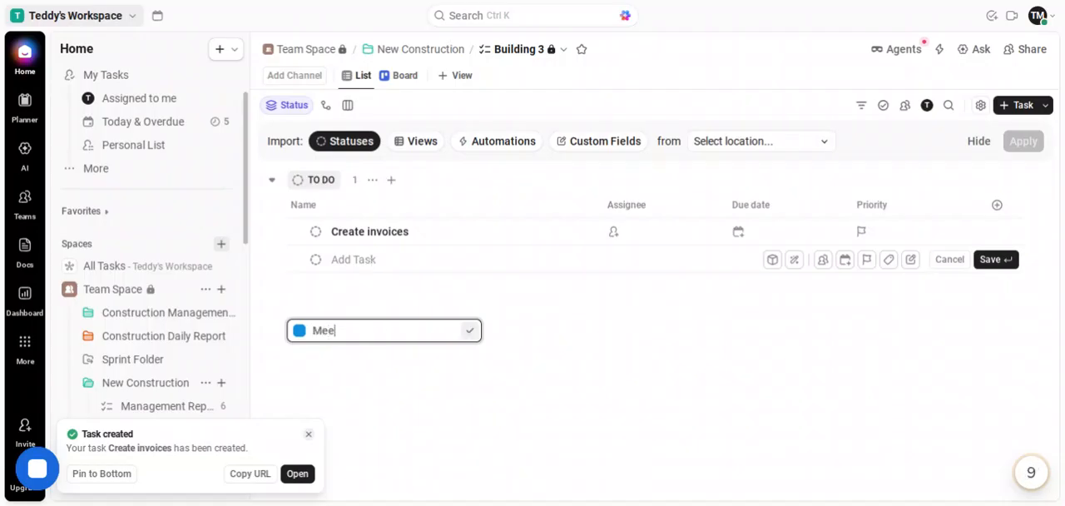
text(t construc)
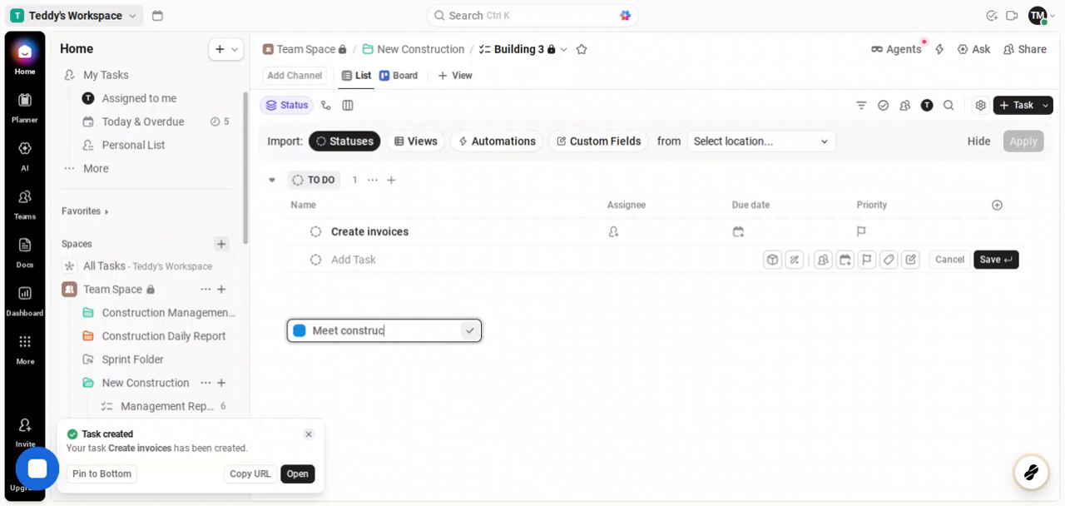
text(tion worker)
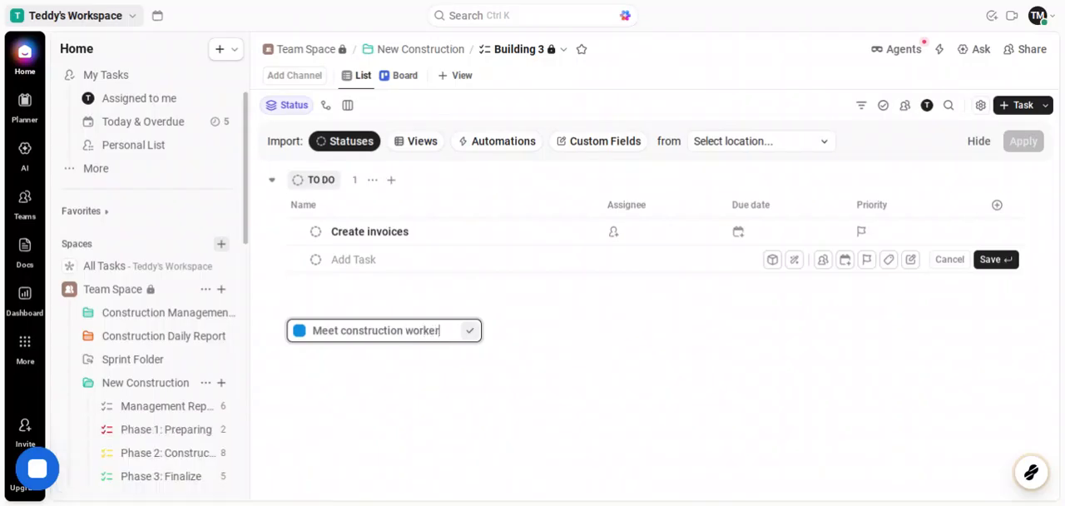
text(s)
click(471, 332)
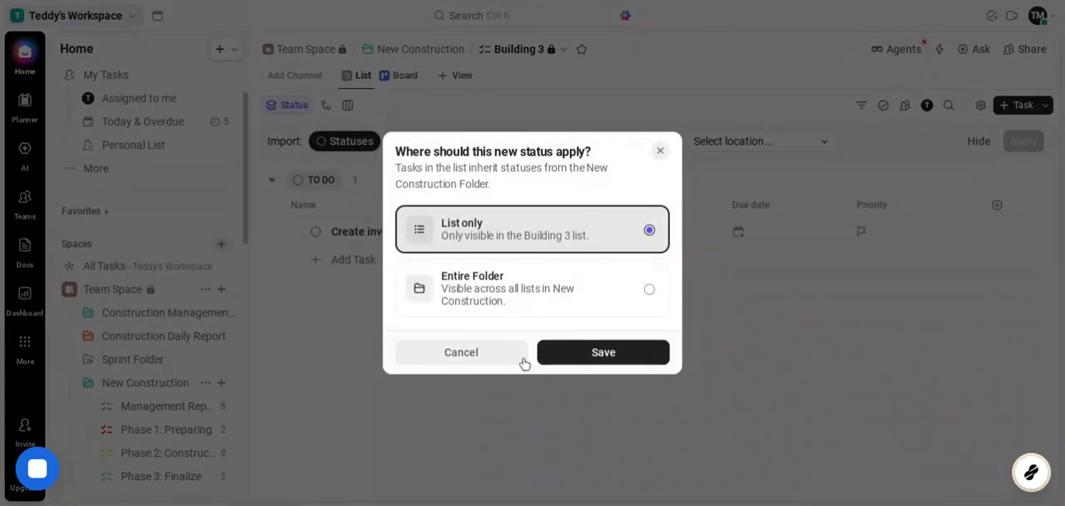
click(555, 352)
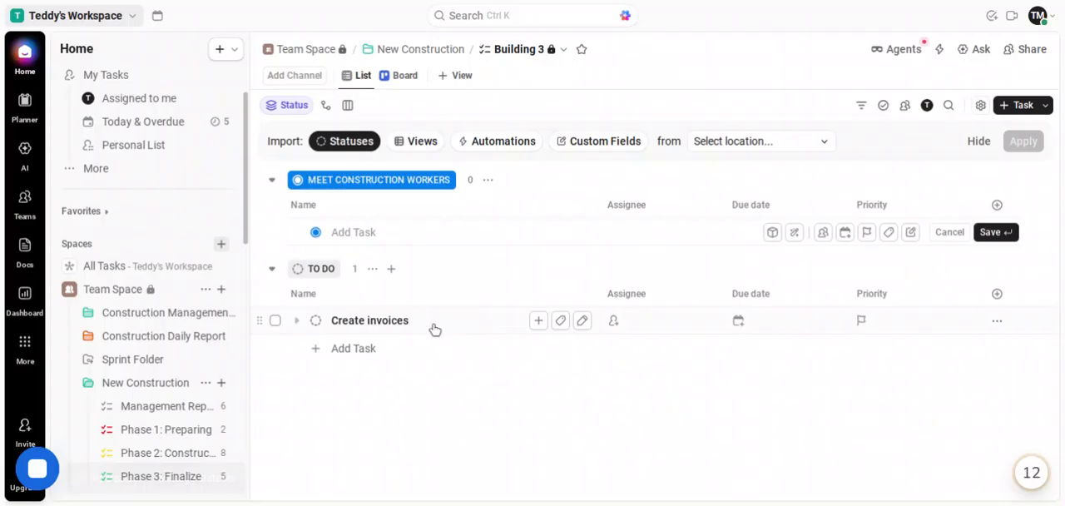
Step: Open the "Create invoices" task and set its time estimate to 3 hours and its priority to Urgent
click(434, 330)
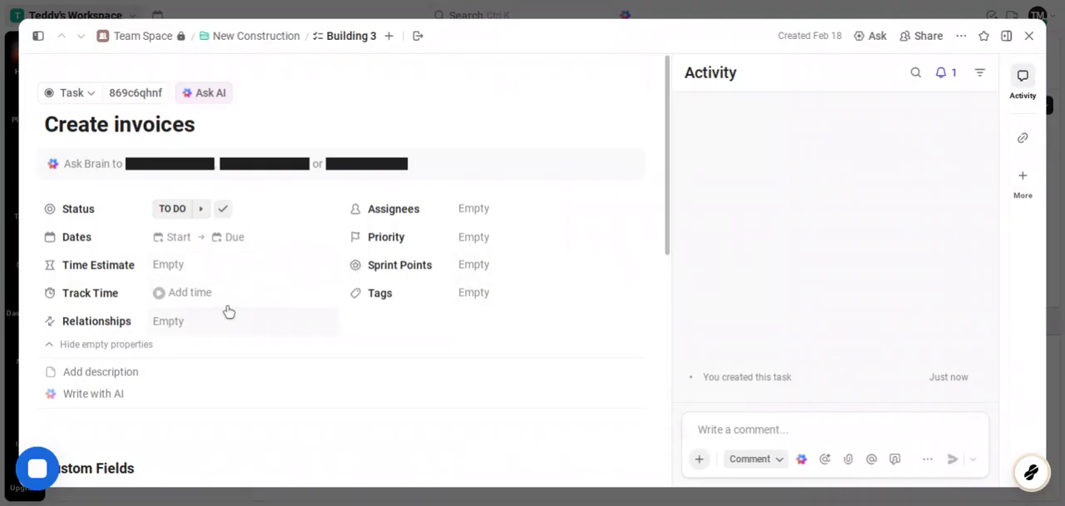
click(191, 271)
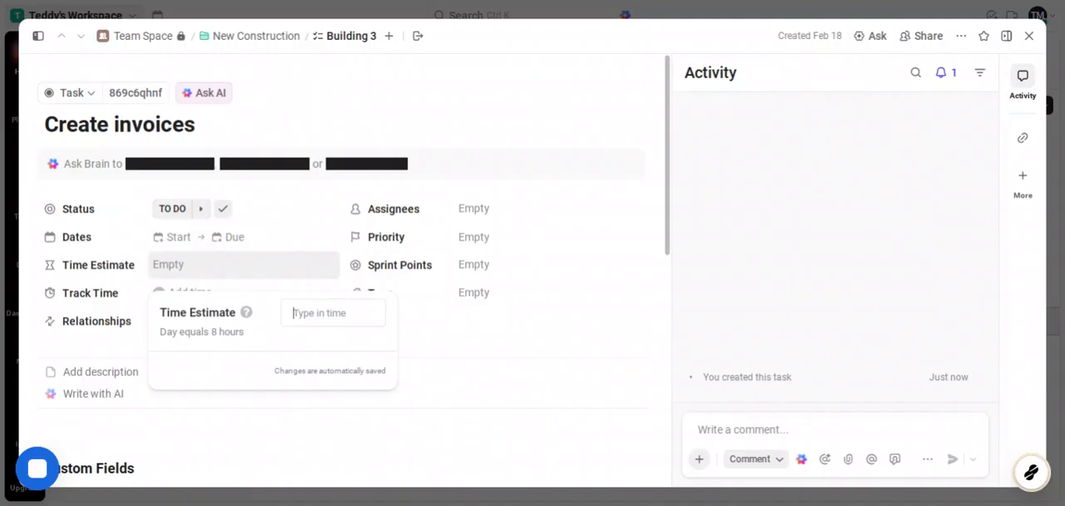
text(3 h)
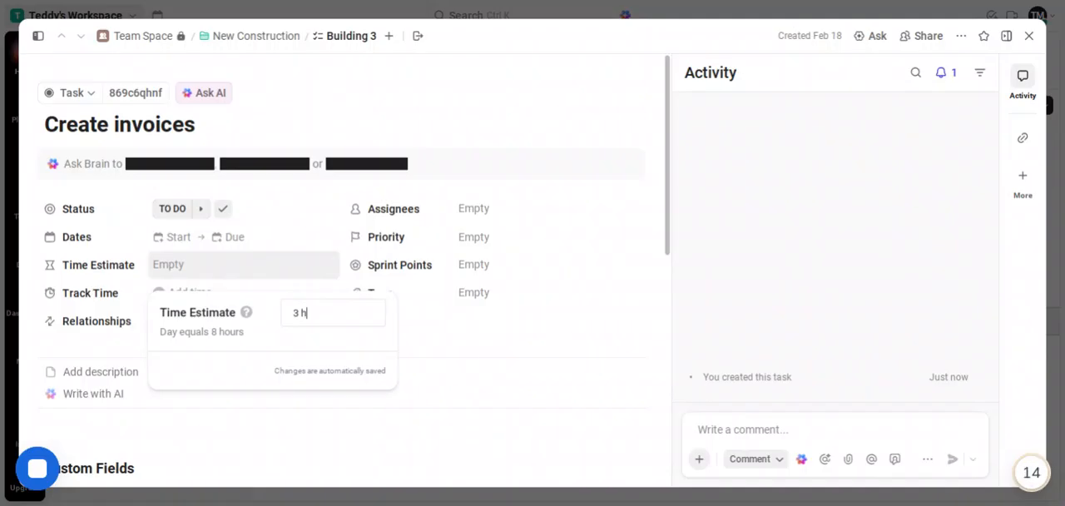
text(ours)
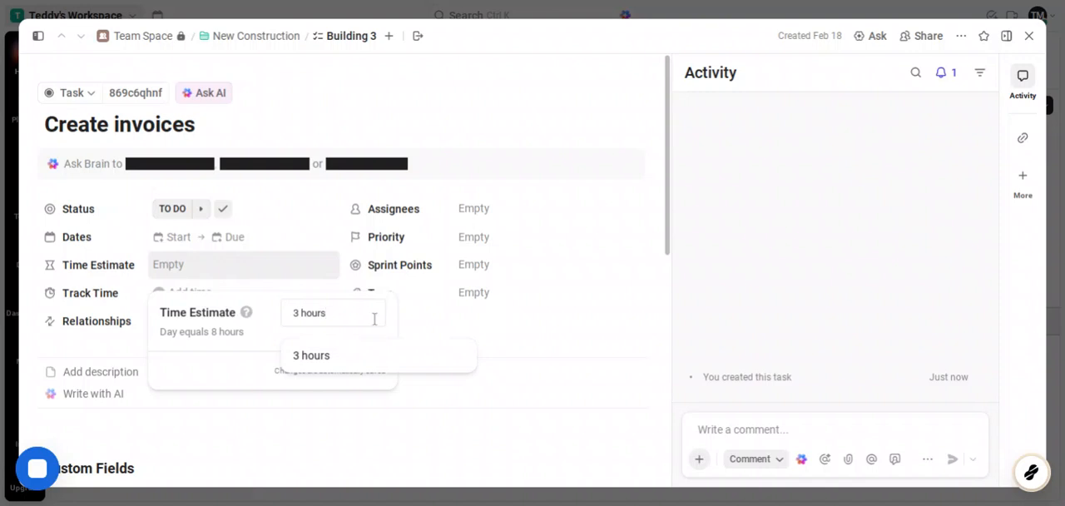
click(350, 365)
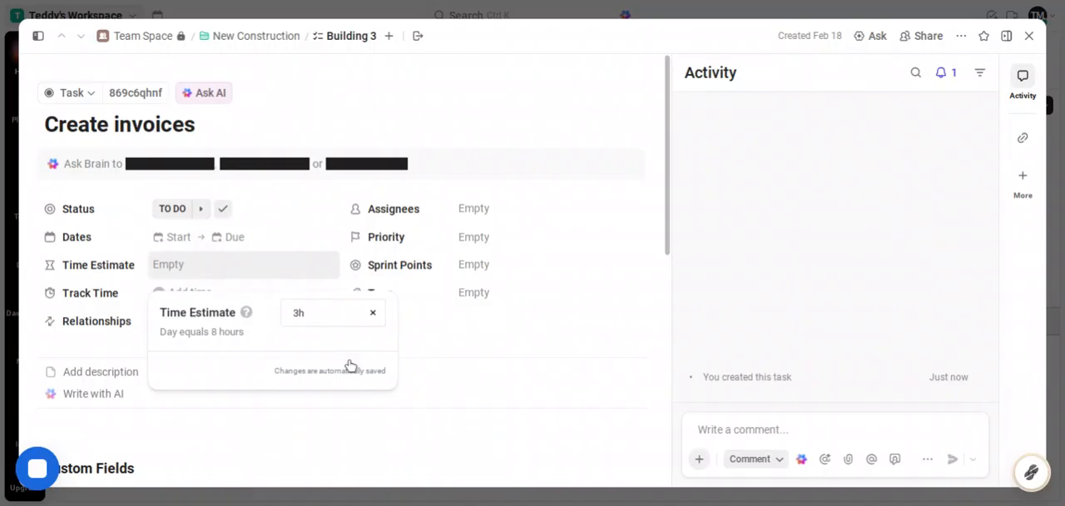
click(412, 430)
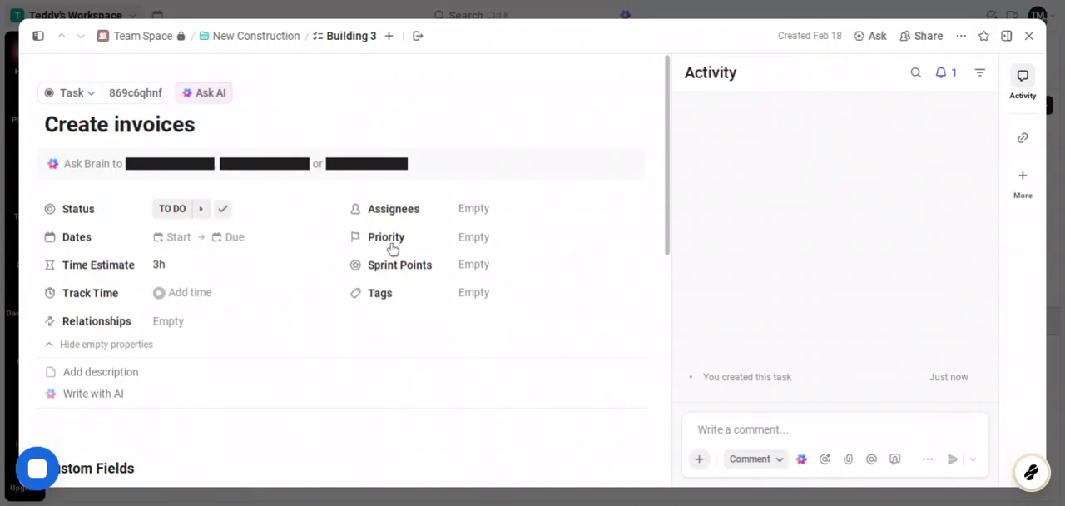
click(474, 238)
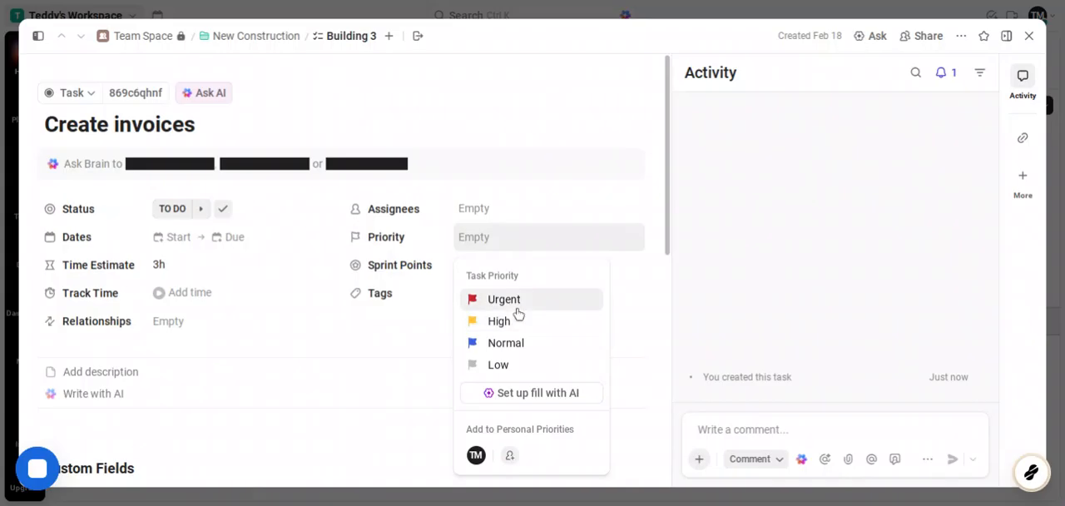
click(505, 299)
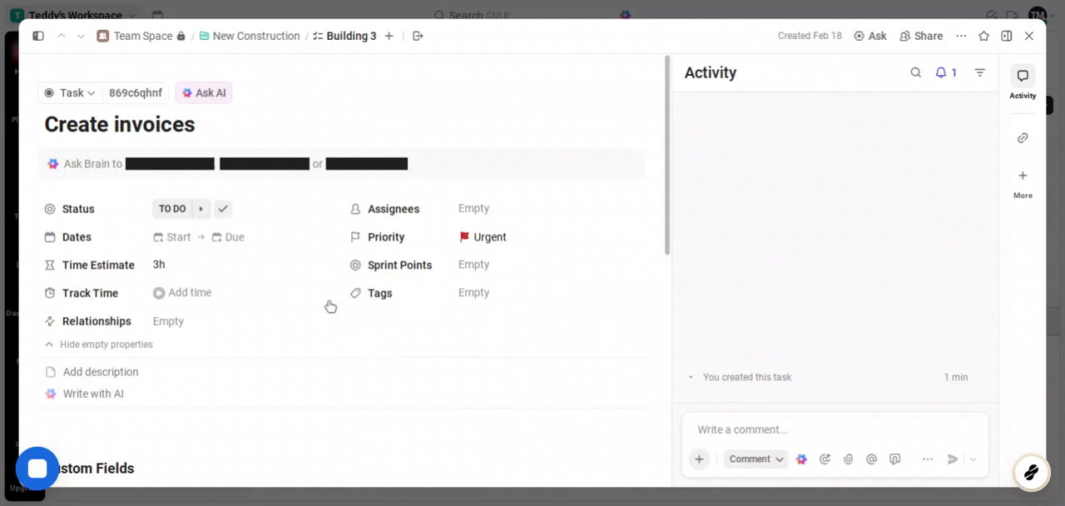
Step: Review the task's custom fields and its subtask, checklist and attachment sections
scroll(296, 309, down, 5)
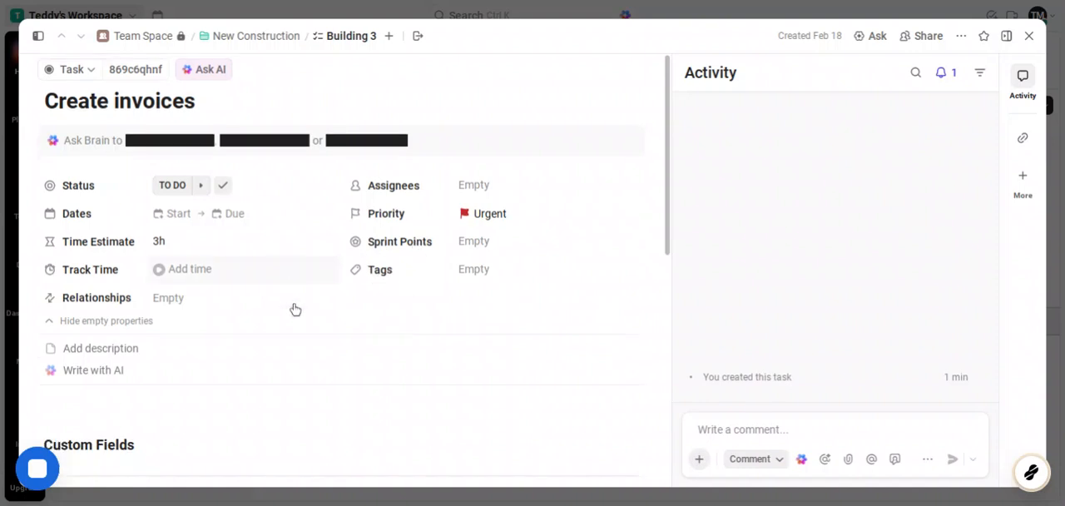
scroll(296, 309, down, 2)
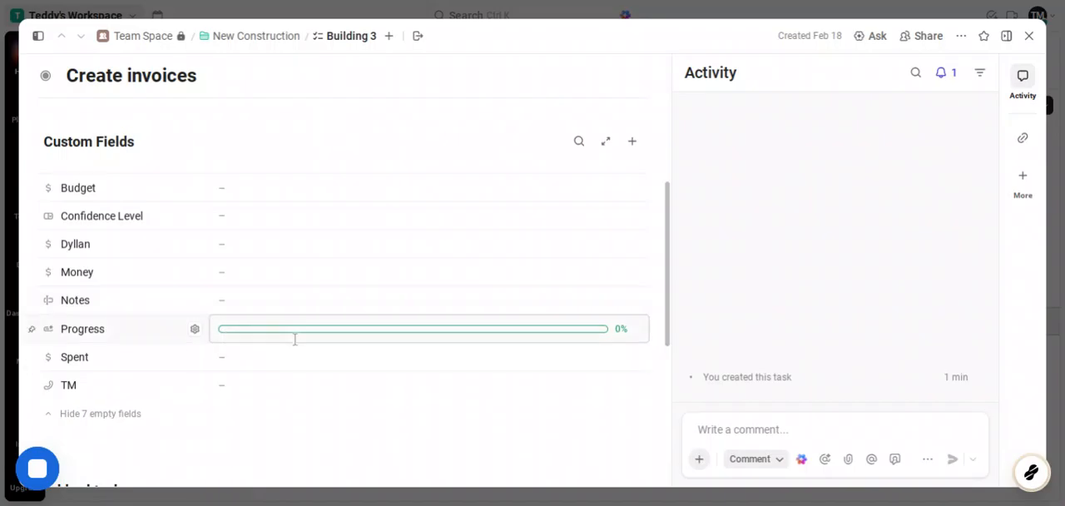
scroll(294, 340, down, 2)
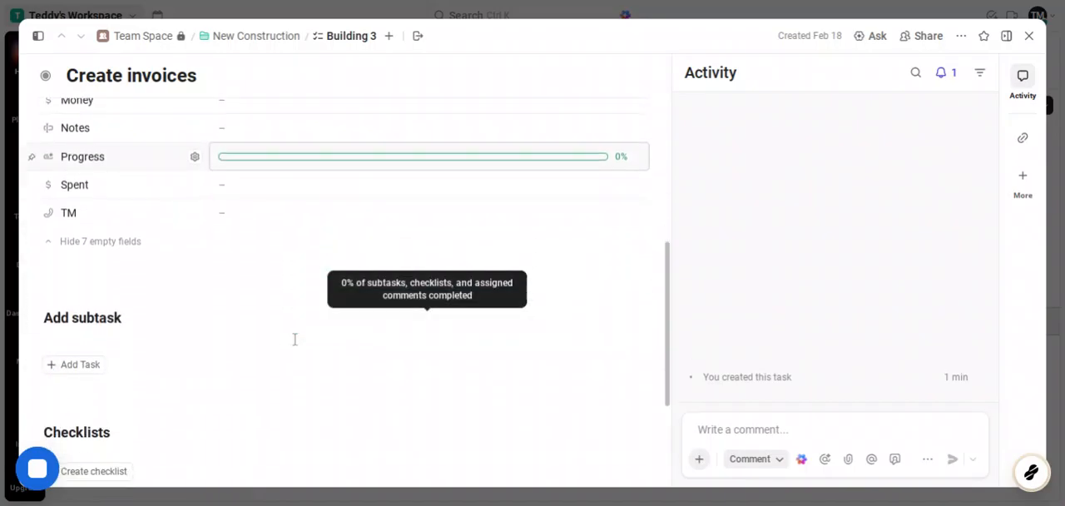
scroll(295, 338, down, 2)
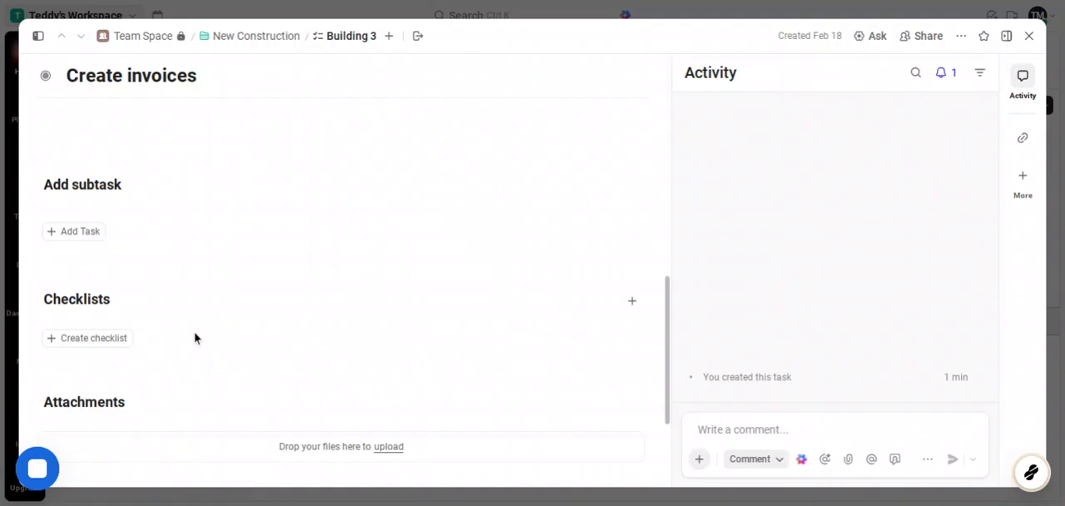
scroll(194, 338, down, 3)
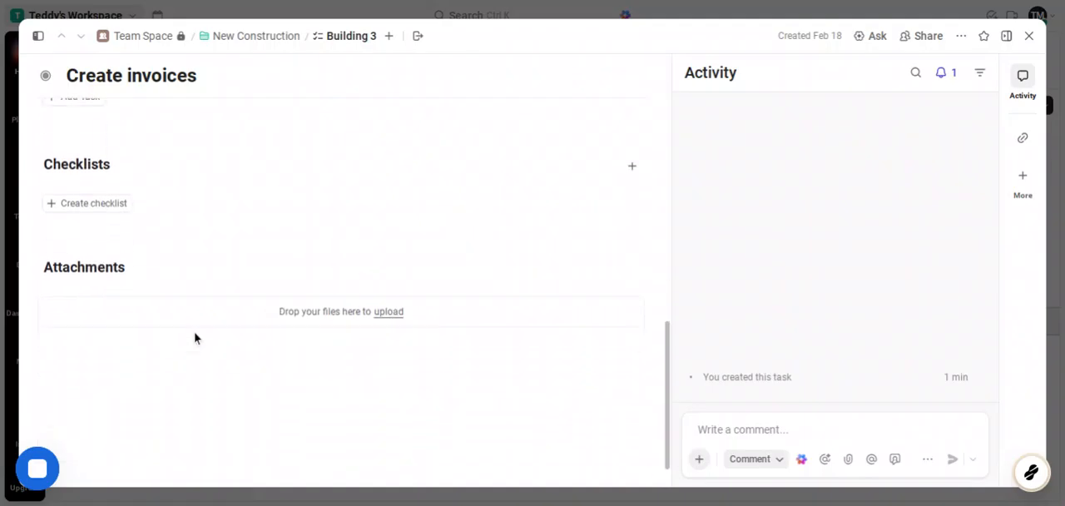